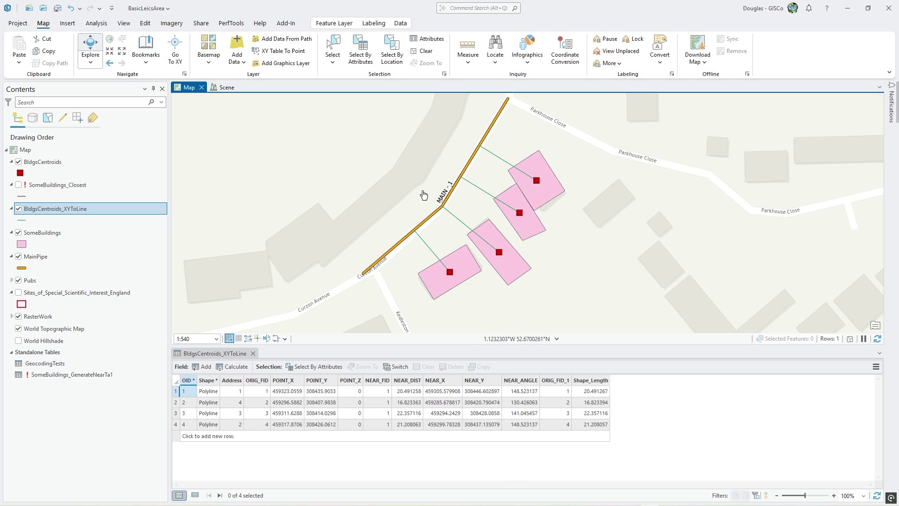
# Centre the main pipe on the map and inspect the connector table's NEAR_X and NEAR_Y columns.
pyautogui.moveTo(553, 234); pyautogui.dragTo(534, 247)
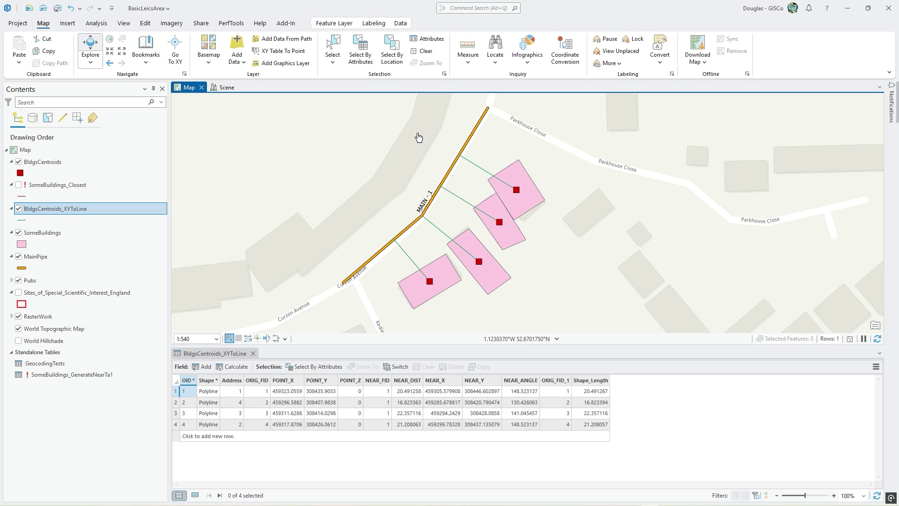
pyautogui.click(445, 380)
pyautogui.click(490, 380)
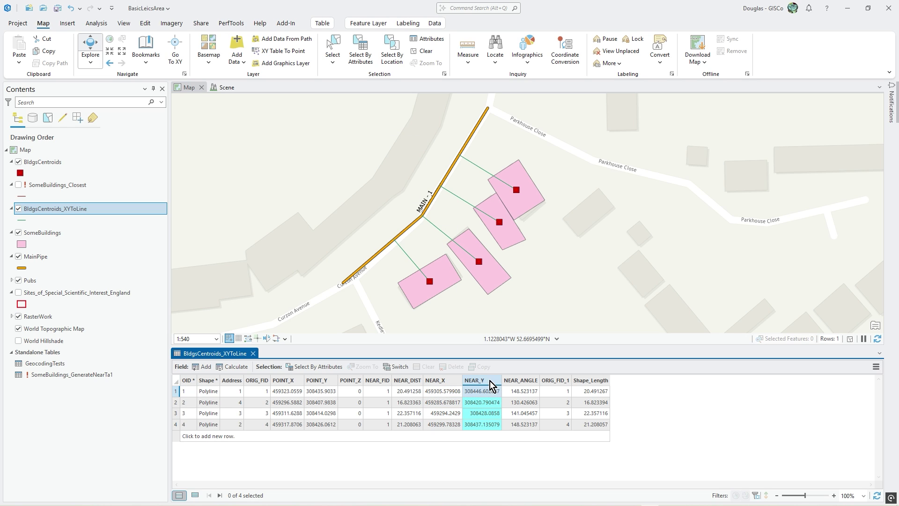
pyautogui.click(445, 380)
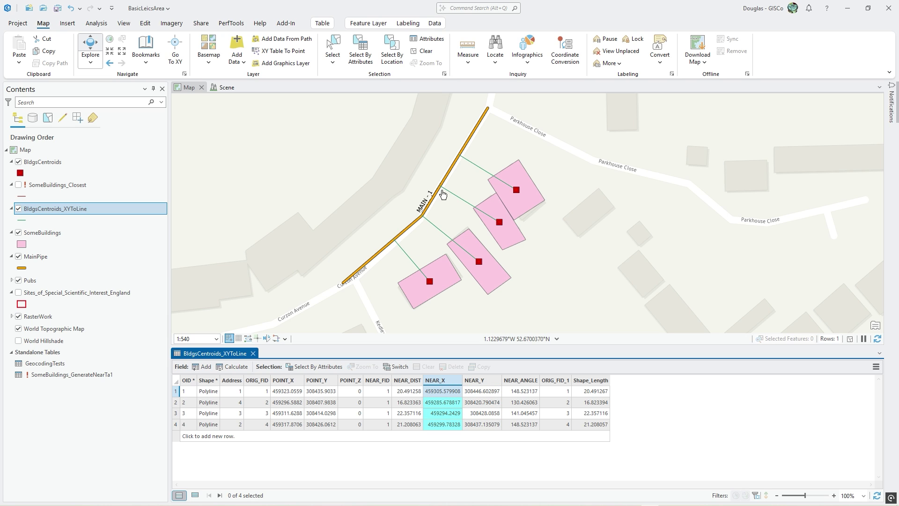
# Load BldgsCentroids_XYToLine into XY Table To Point with in-memory output and NEAR_X as X.
pyautogui.click(281, 52)
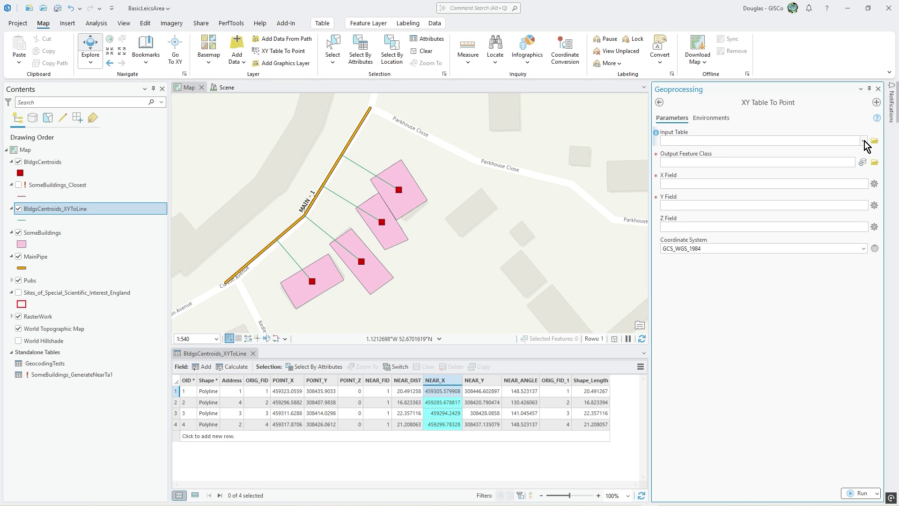
pyautogui.moveTo(57, 208); pyautogui.dragTo(674, 186)
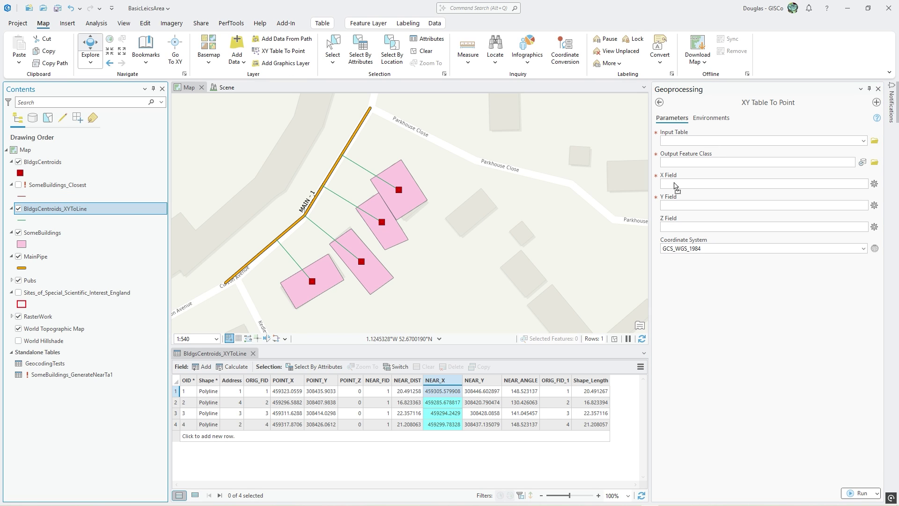
pyautogui.moveTo(704, 143); pyautogui.dragTo(701, 141)
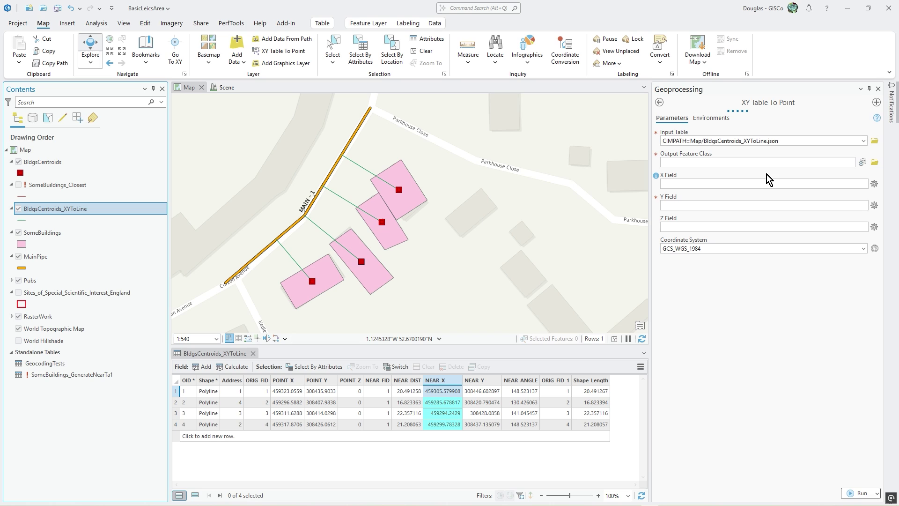
pyautogui.click(862, 162)
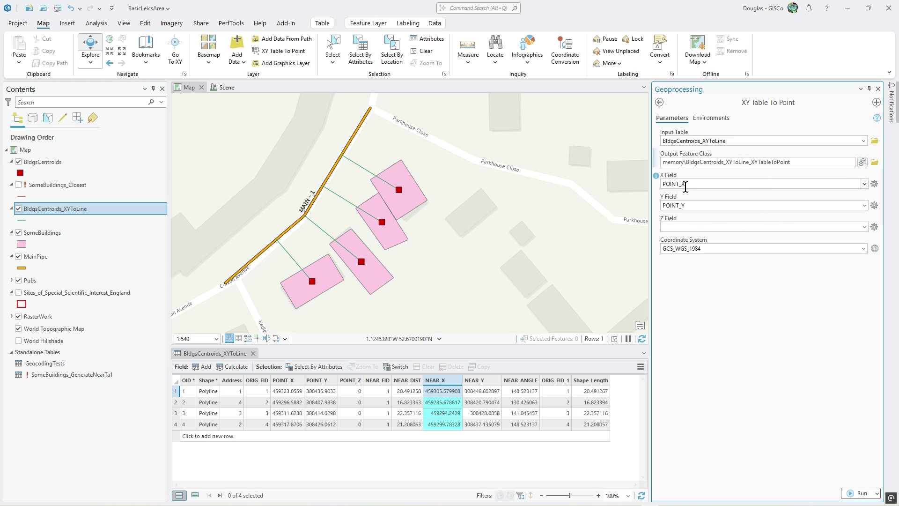
pyautogui.click(864, 183)
pyautogui.click(696, 264)
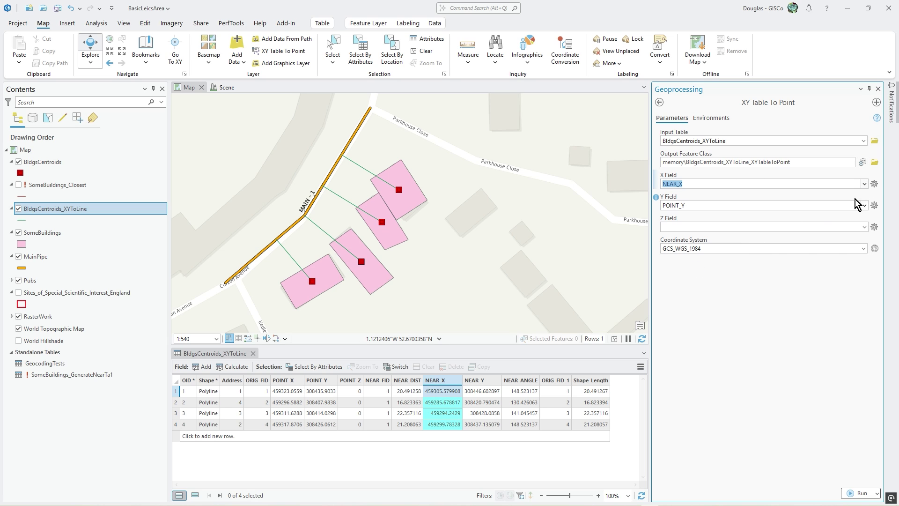
# Use POINT_Y as Y in British_National_Grid, name the output PointsAlongPipe, and run it.
pyautogui.click(864, 205)
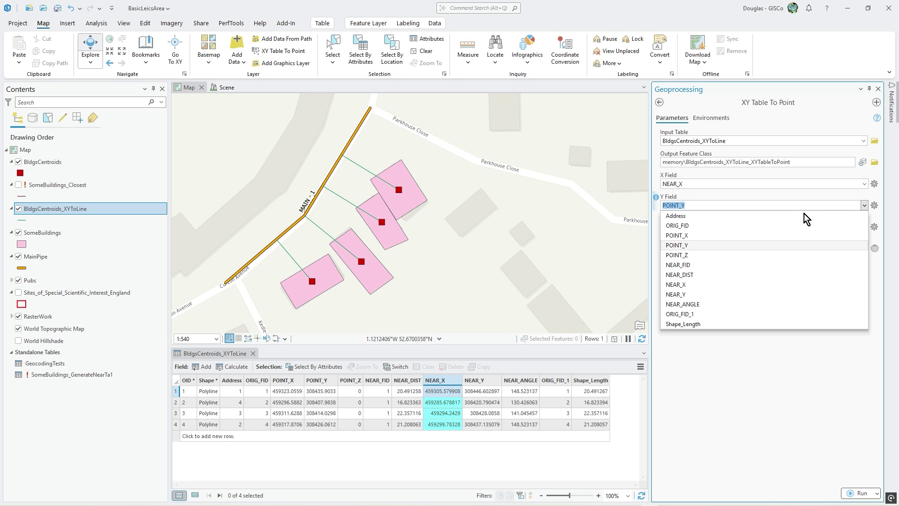
pyautogui.click(727, 247)
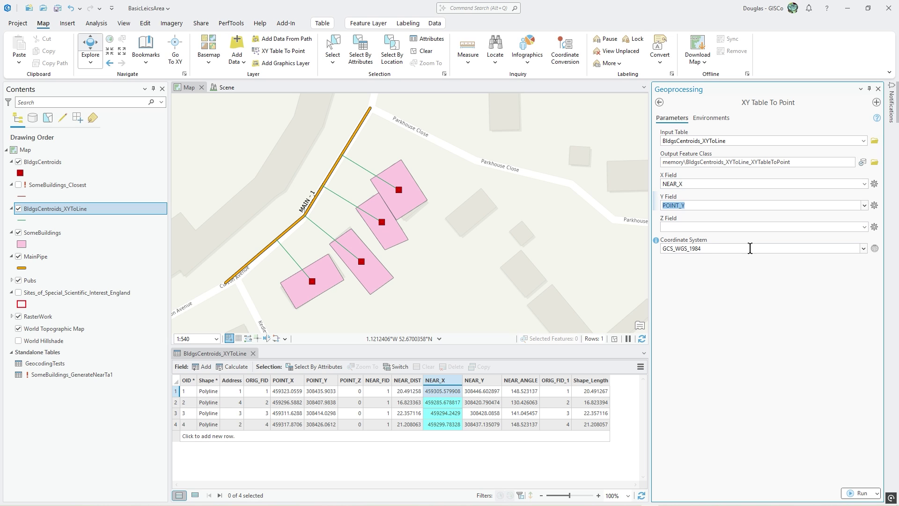
pyautogui.click(863, 248)
pyautogui.click(724, 265)
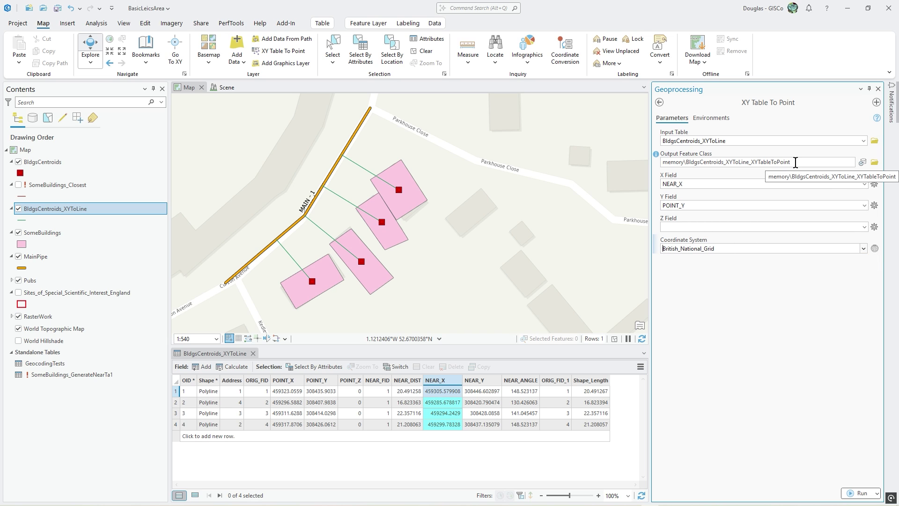
pyautogui.moveTo(797, 164); pyautogui.dragTo(691, 167)
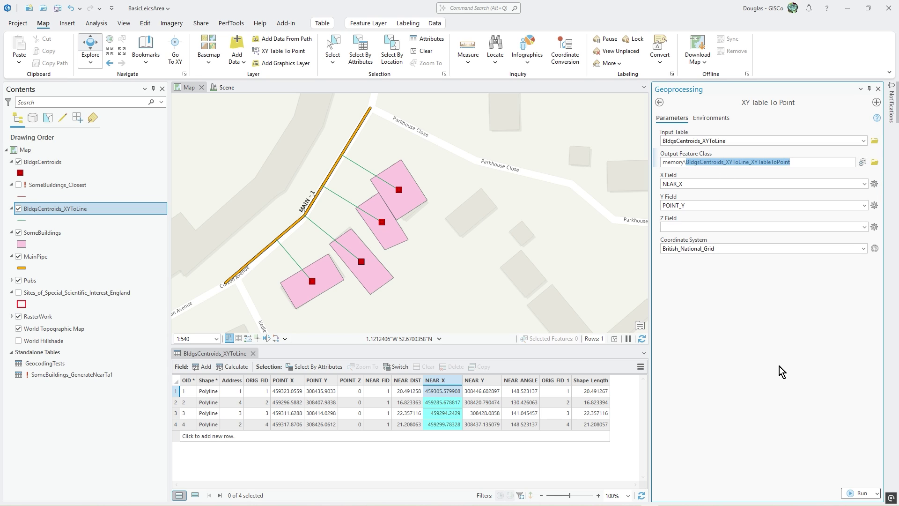
pyautogui.write('PointsAlongPipe')
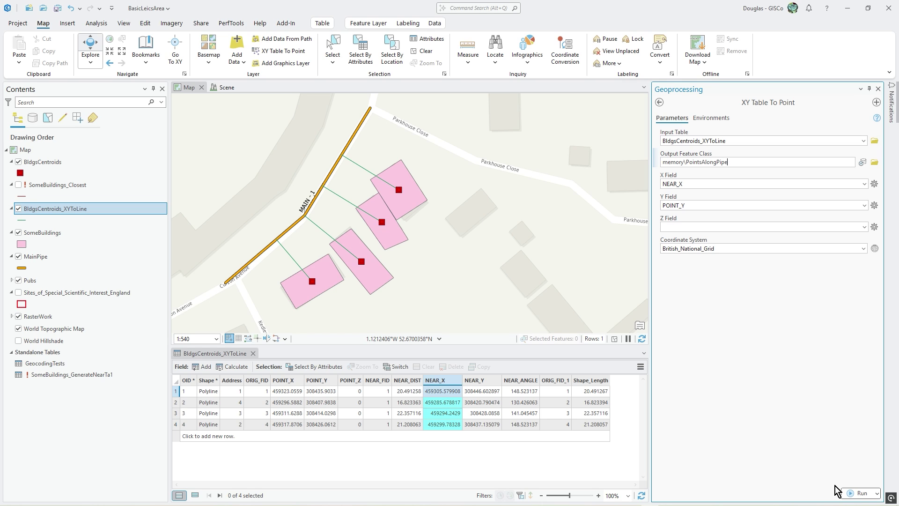
pyautogui.click(859, 493)
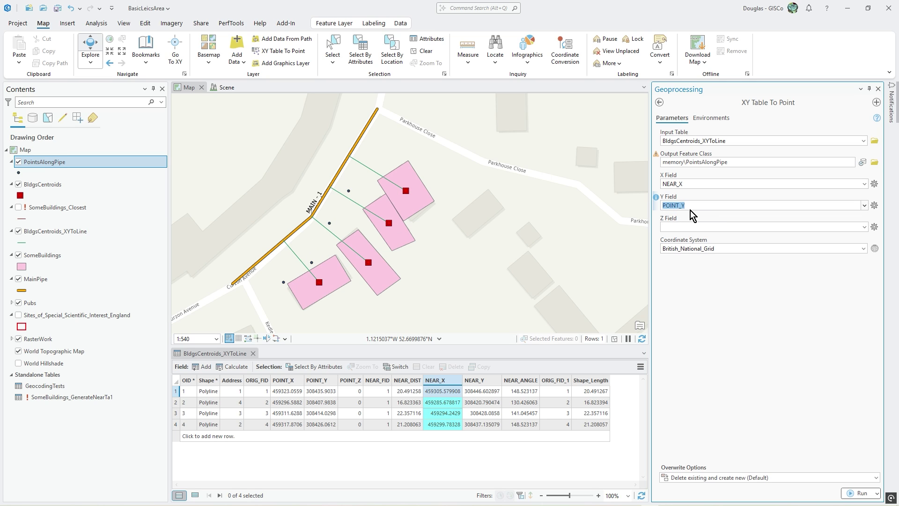
# Switch the XY Table To Point Y field from POINT_Y to NEAR_Y.
pyautogui.click(864, 208)
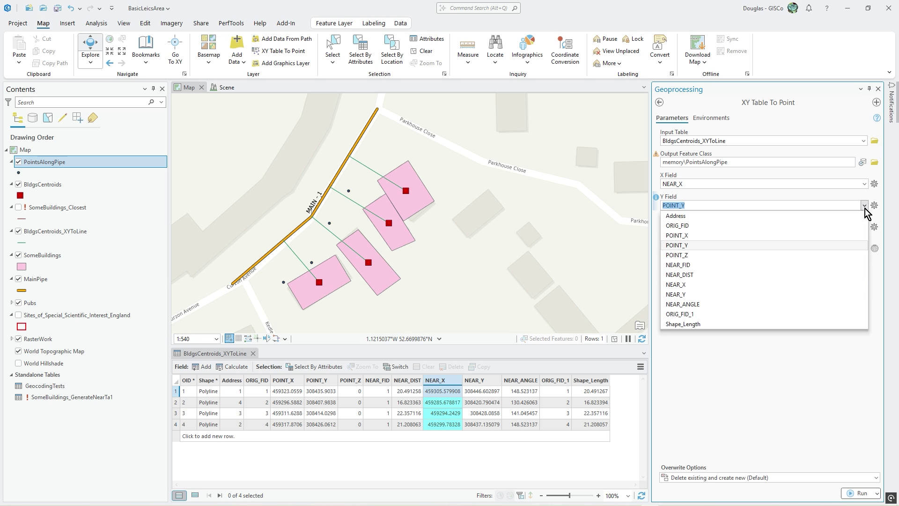
pyautogui.click(682, 295)
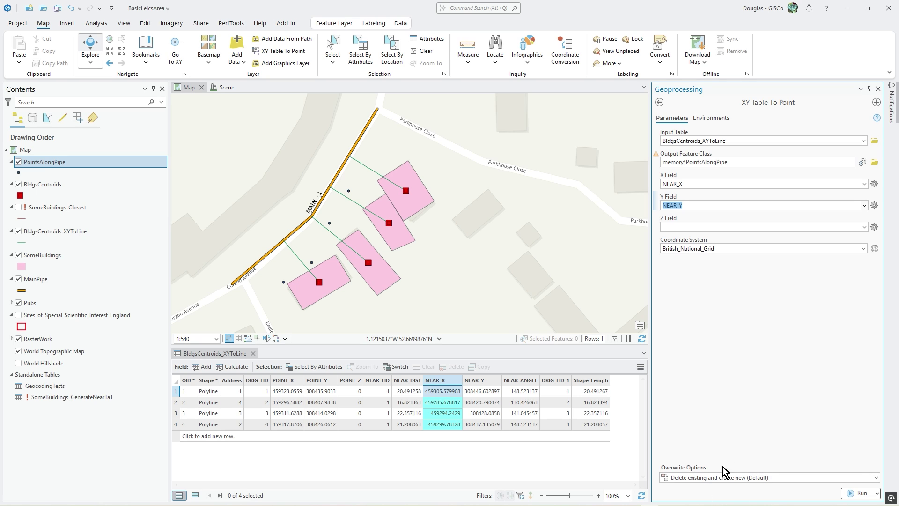
# Keep 'Delete existing and create new' as the overwrite option and rerun XY Table To Point.
pyautogui.click(877, 478)
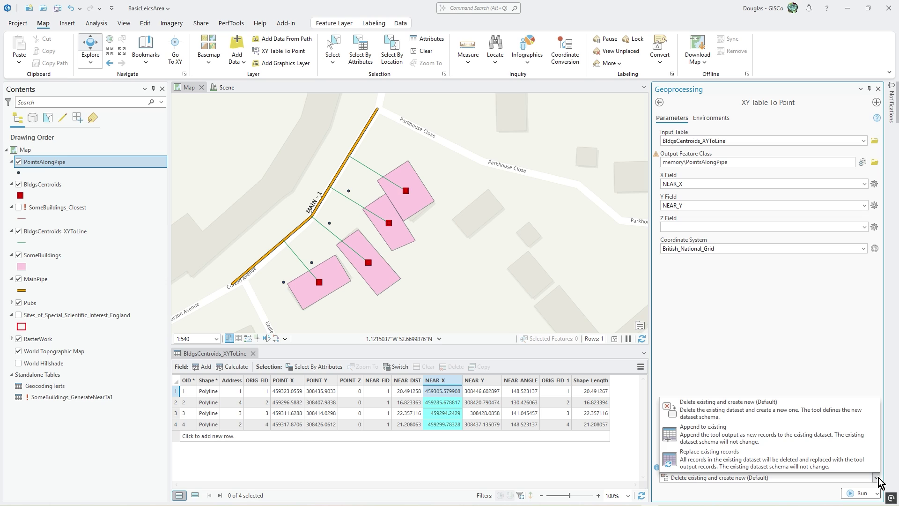
pyautogui.click(879, 477)
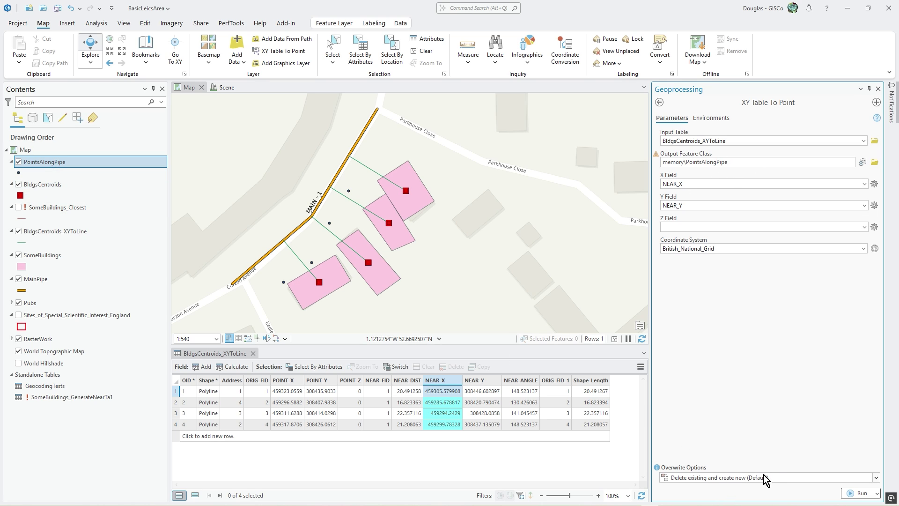
pyautogui.click(852, 494)
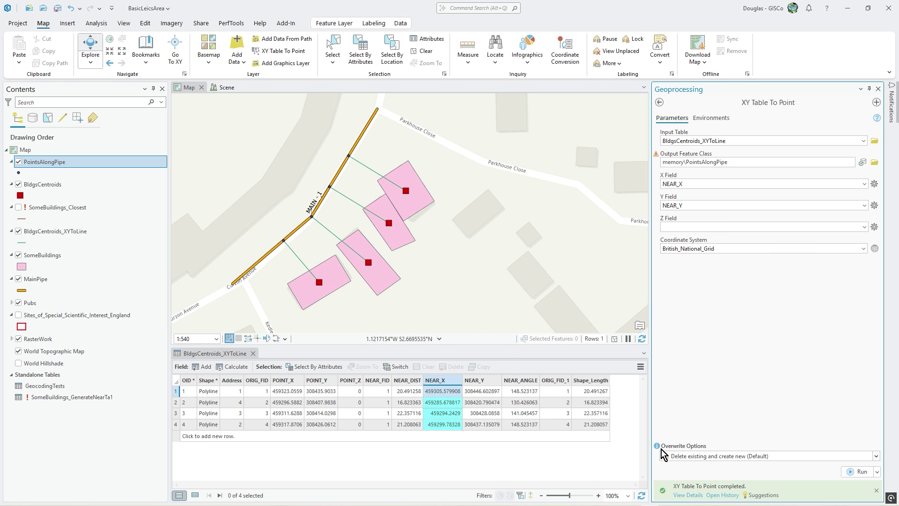
pyautogui.moveTo(658, 448)
# Return to the geoprocessing tool list and shift the map down to centre the pipe.
pyautogui.click(660, 103)
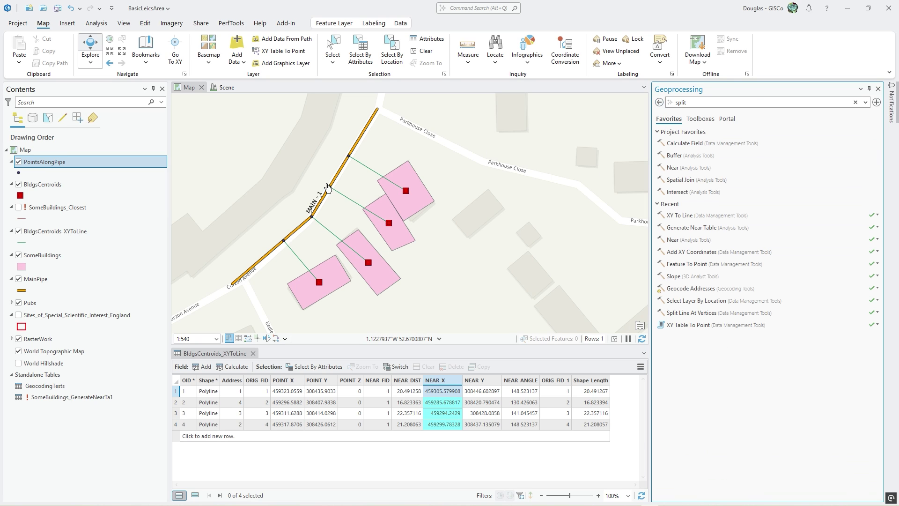
pyautogui.scroll(3, 324, 172)
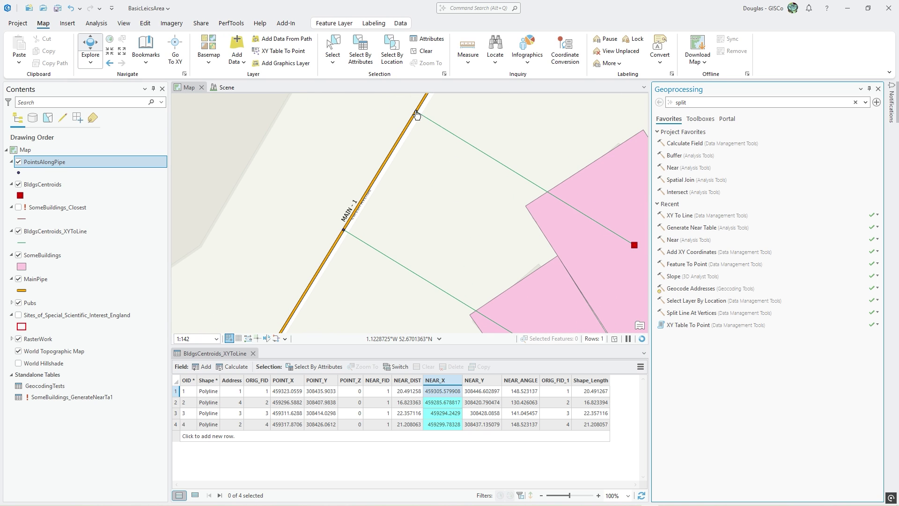
pyautogui.scroll(-5, 347, 236)
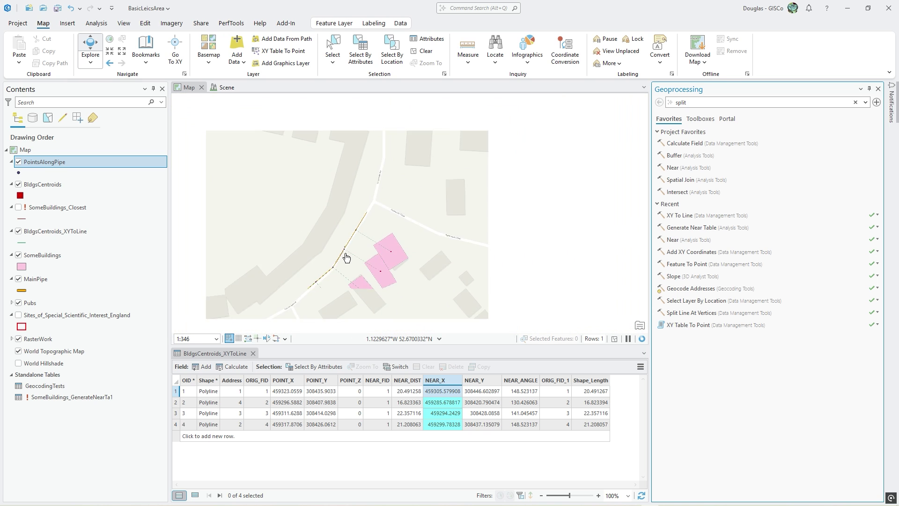
pyautogui.scroll(3, 382, 239)
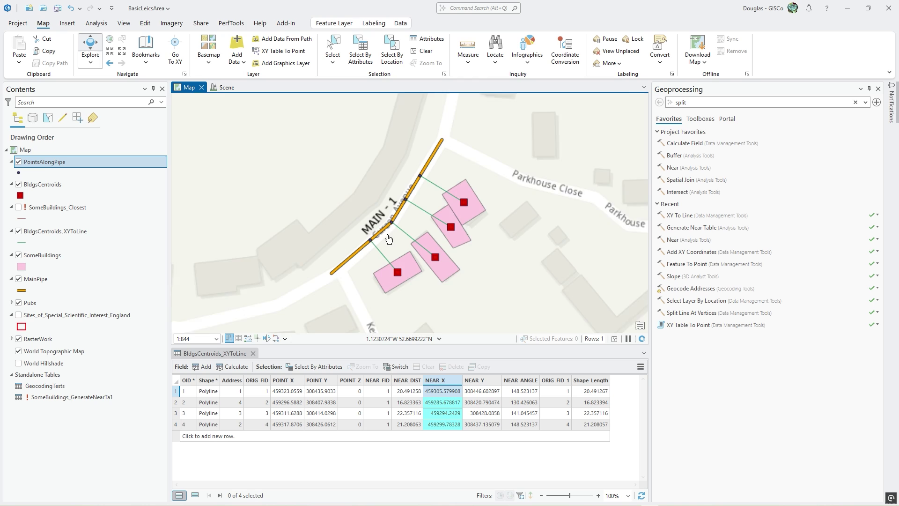
pyautogui.moveTo(416, 212); pyautogui.dragTo(418, 231)
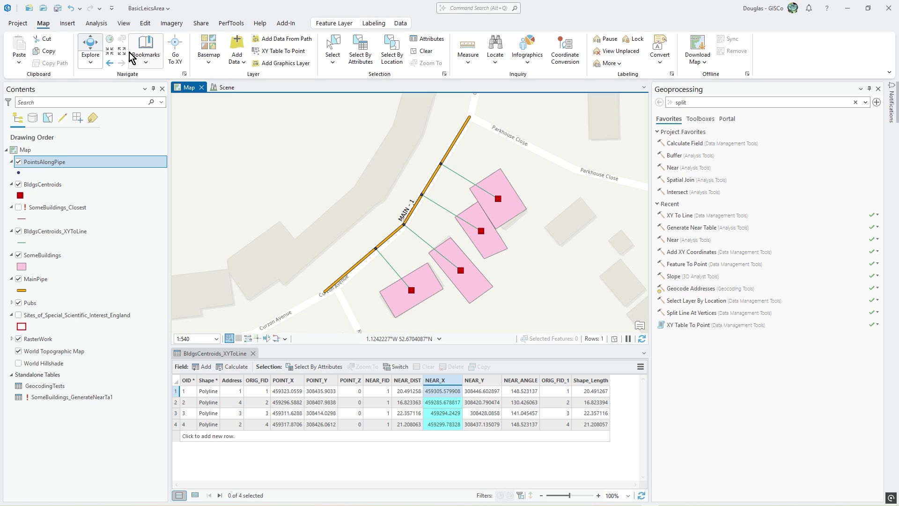
# Search the Geoprocessing pane, opened from Analysis > Tools, for 'split line' tools.
pyautogui.click(102, 25)
pyautogui.click(136, 55)
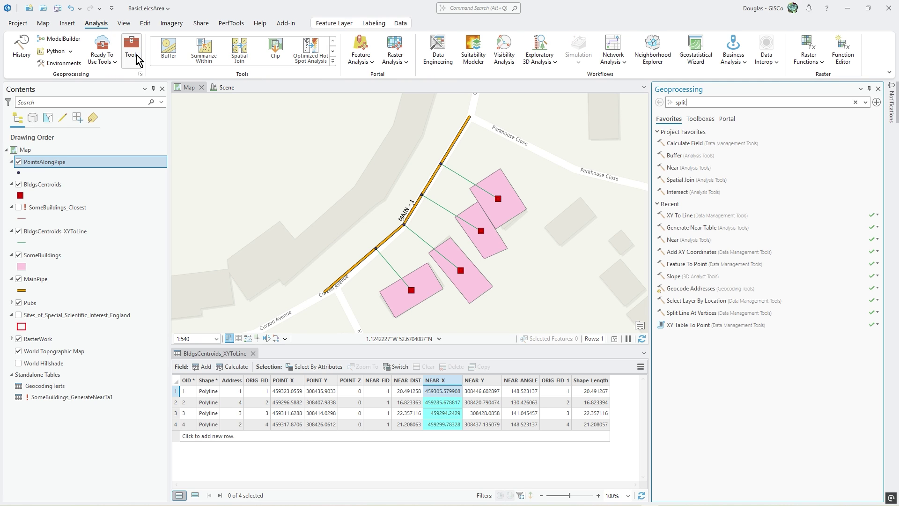
pyautogui.doubleClick(680, 102)
pyautogui.press('Return')
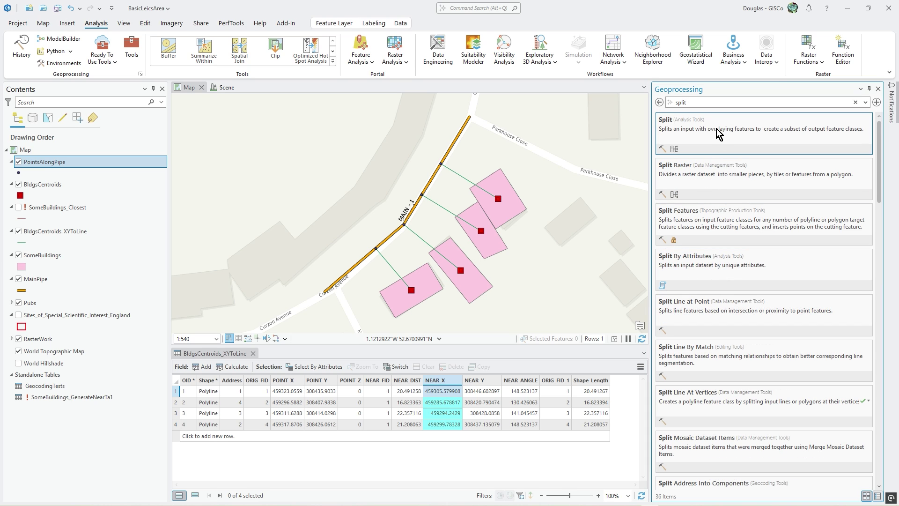
pyautogui.write('line')
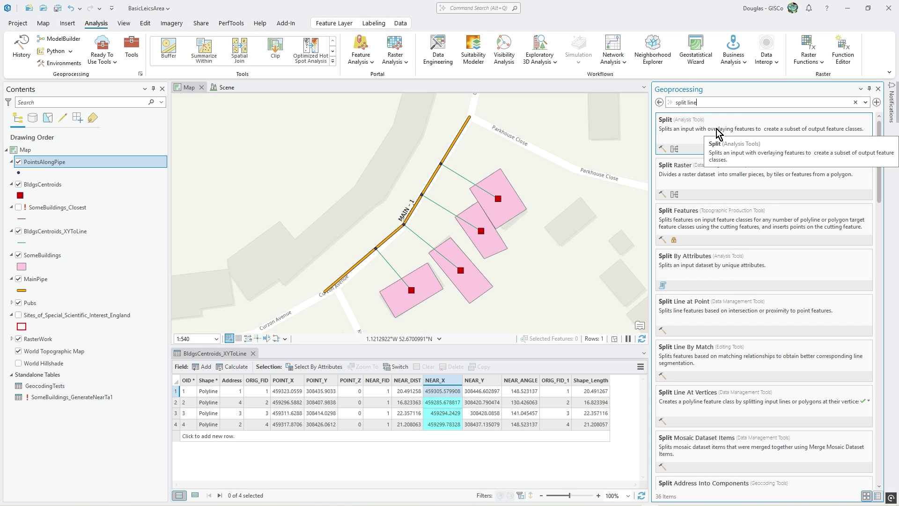
# Run Split Line at Point on MainPipe with PointsAlongPipe, in-memory output, and 1 Meter radius.
pyautogui.click(711, 122)
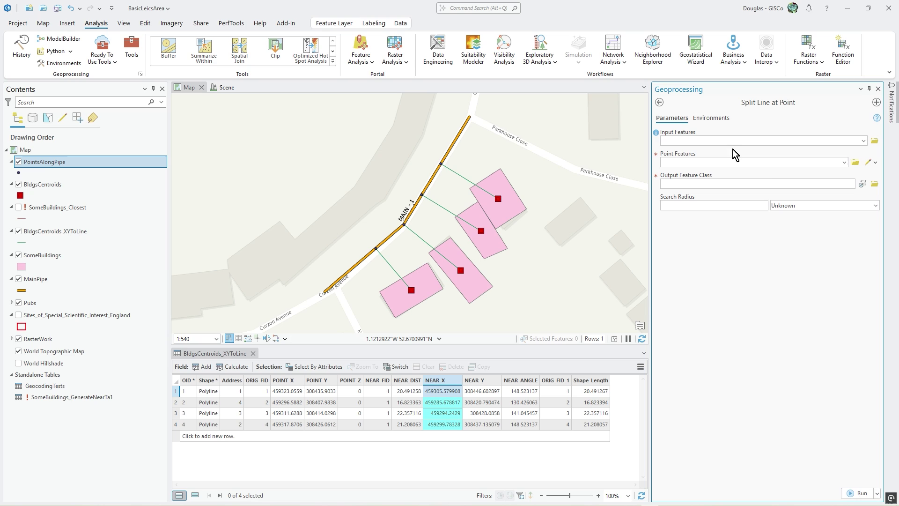
pyautogui.click(864, 140)
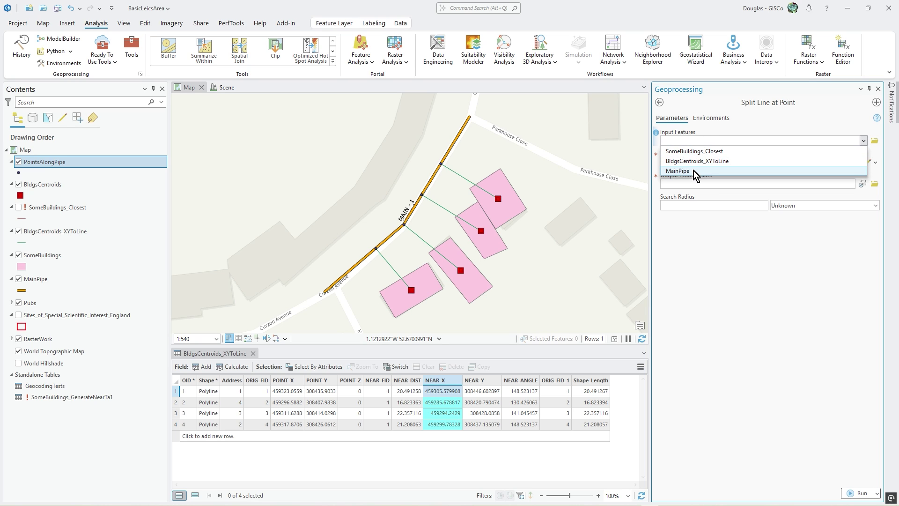
pyautogui.click(694, 171)
pyautogui.click(844, 162)
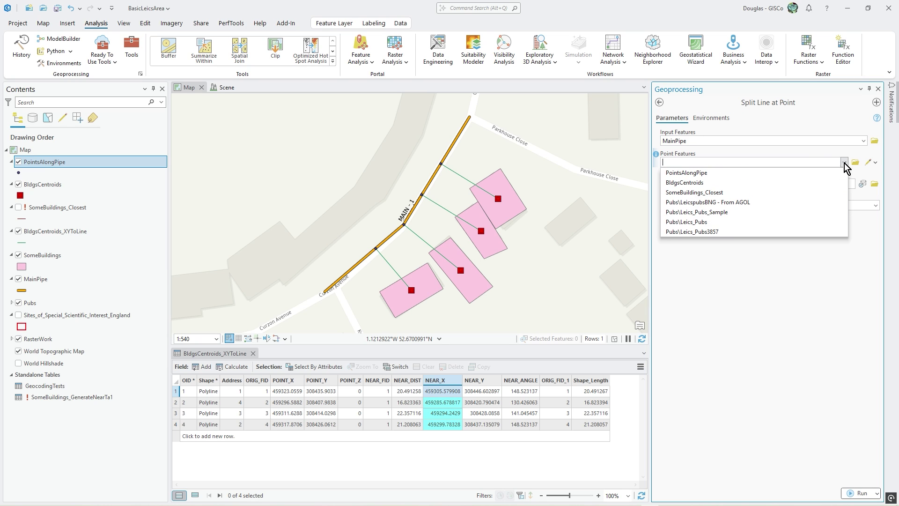
pyautogui.click(712, 174)
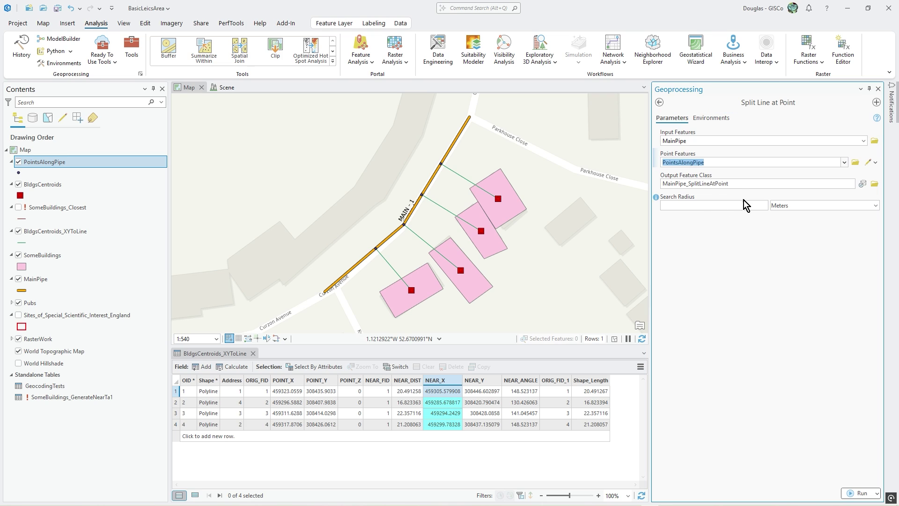
pyautogui.moveTo(732, 181); pyautogui.dragTo(701, 180)
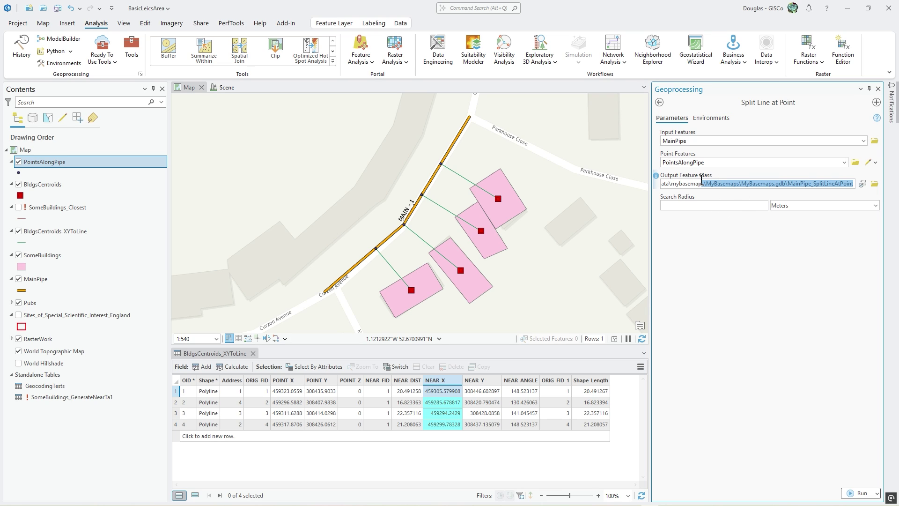
pyautogui.click(863, 184)
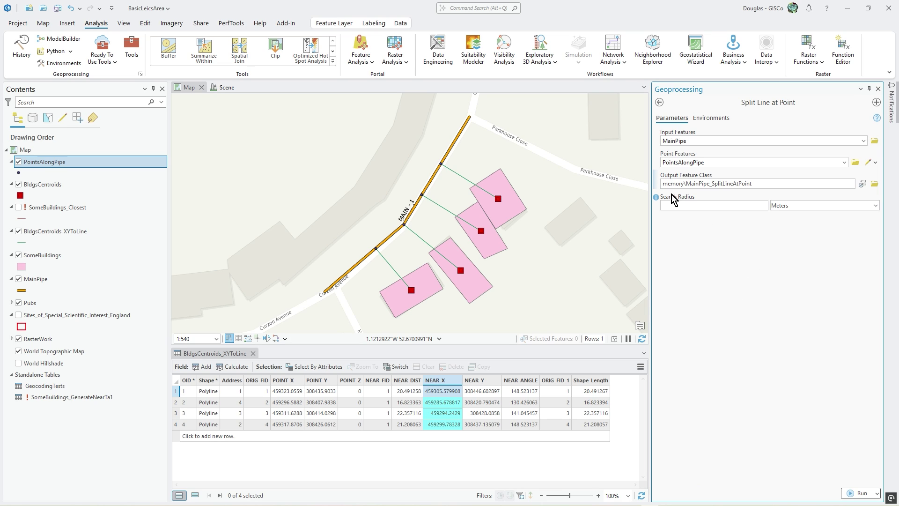
pyautogui.moveTo(659, 198)
pyautogui.click(851, 496)
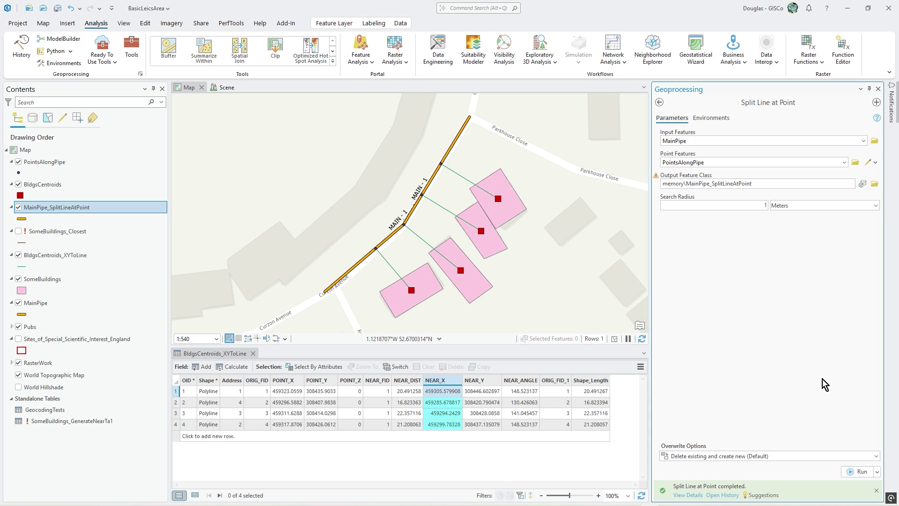
# Dismiss the completion message and close the Geoprocessing pane and BldgsCentroids_XYToLine table.
pyautogui.click(877, 490)
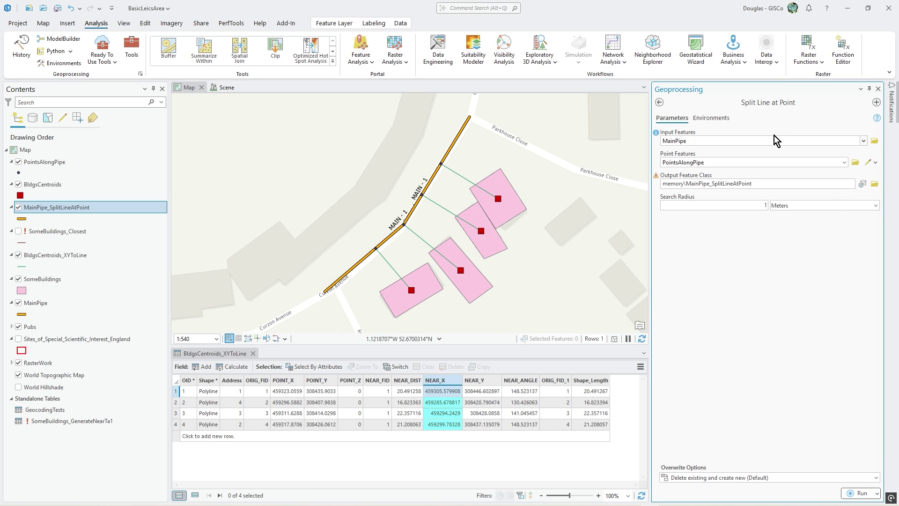
pyautogui.click(659, 102)
pyautogui.click(878, 89)
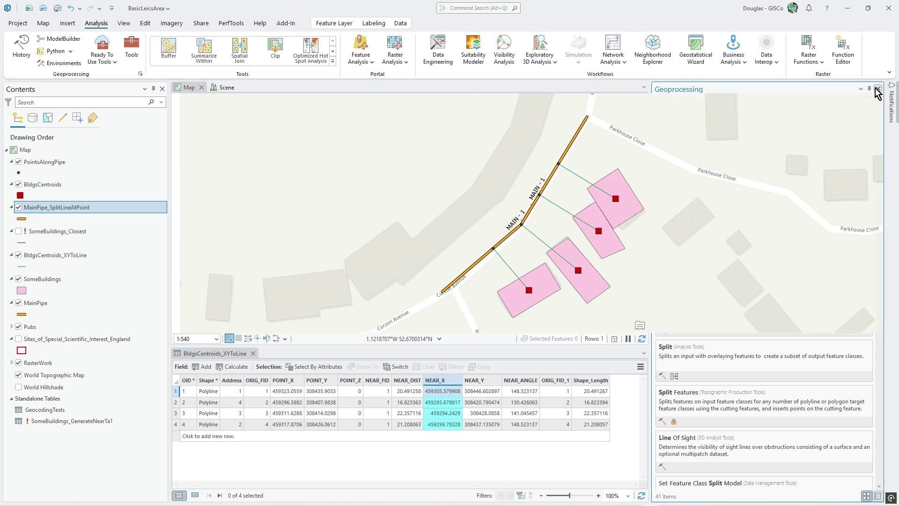
pyautogui.click(253, 353)
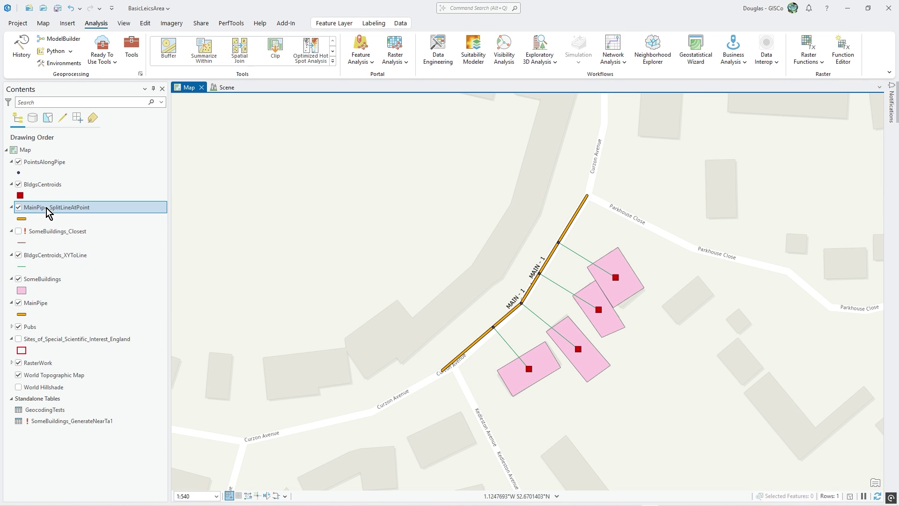
# Open the attribute tables of MainPipe and MainPipe_SplitLineAtPoint.
pyautogui.click(36, 303)
pyautogui.rightClick(37, 308)
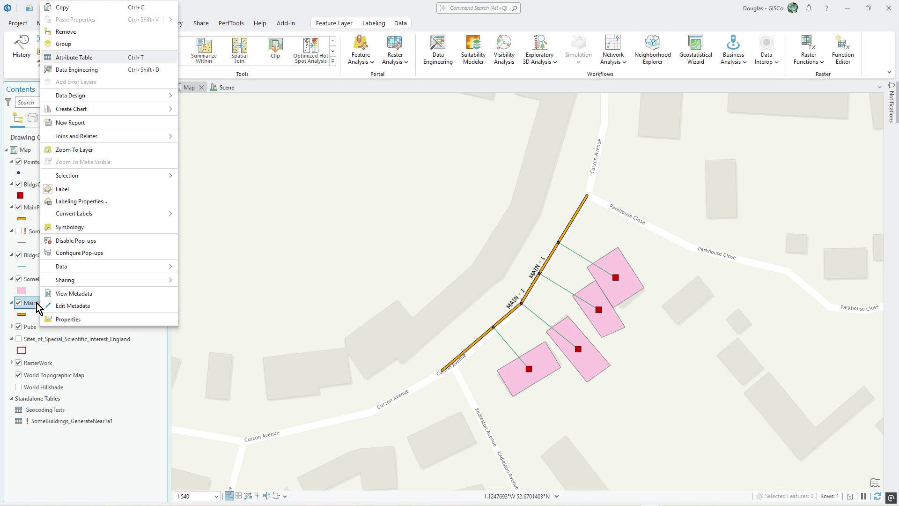
pyautogui.click(86, 67)
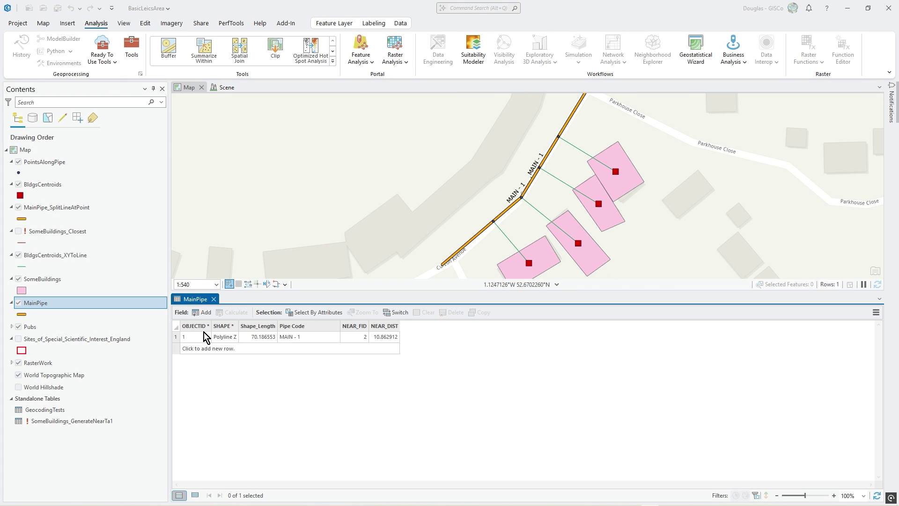
pyautogui.rightClick(55, 208)
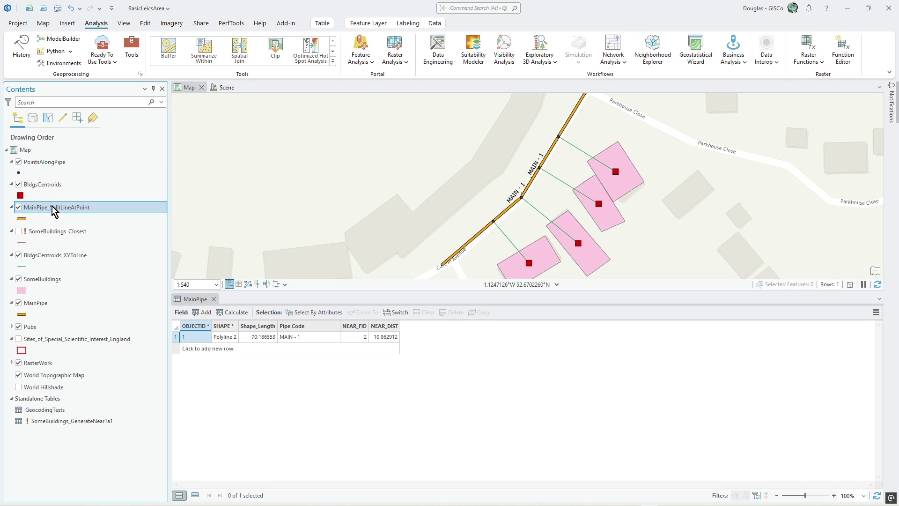
pyautogui.click(87, 164)
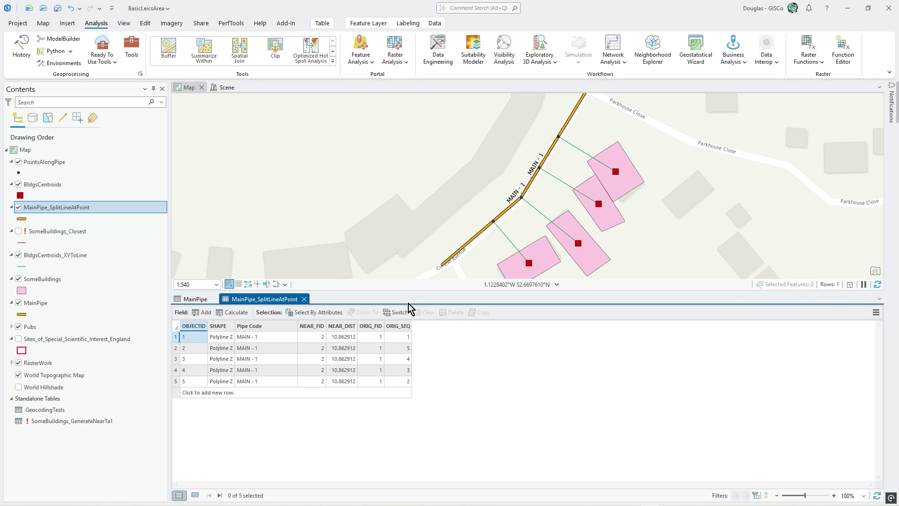
# Select split-segment records 1 through 5 in turn, viewing each highlighted segment on the map.
pyautogui.click(175, 338)
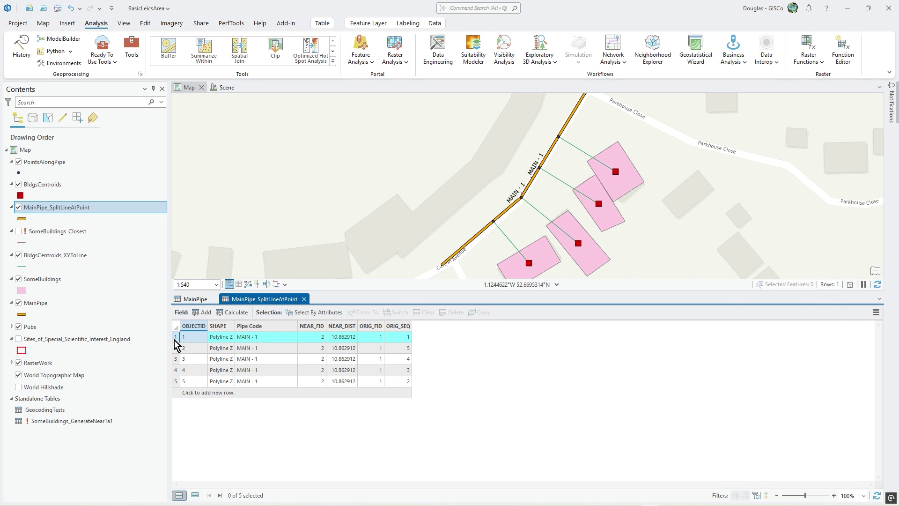
pyautogui.moveTo(686, 206); pyautogui.dragTo(622, 214)
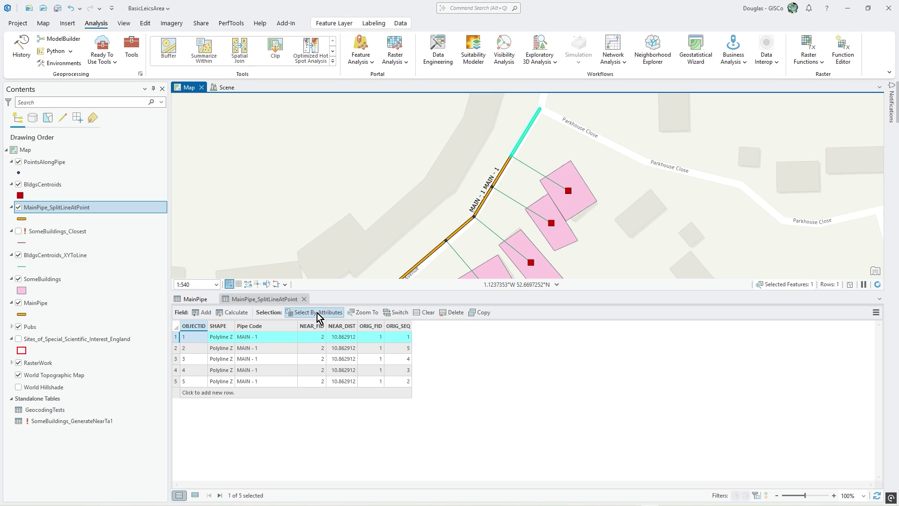
pyautogui.click(176, 348)
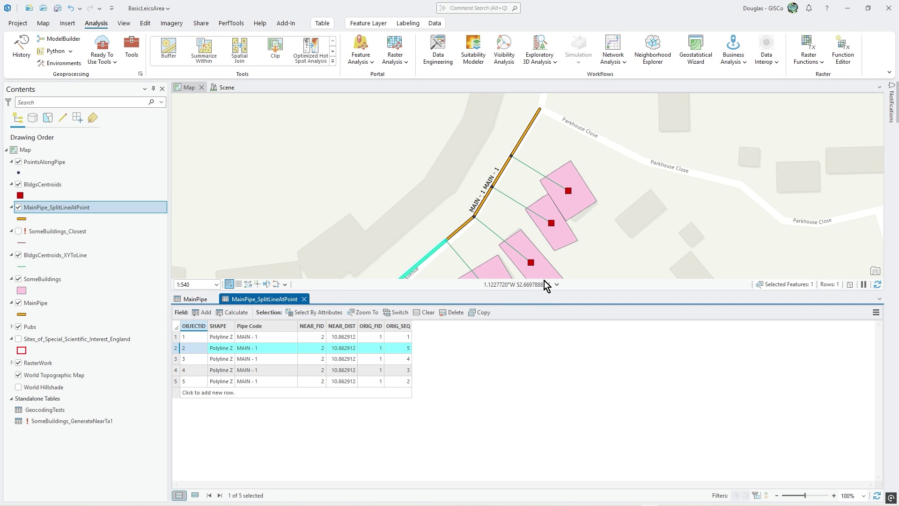
pyautogui.moveTo(541, 291); pyautogui.dragTo(535, 367)
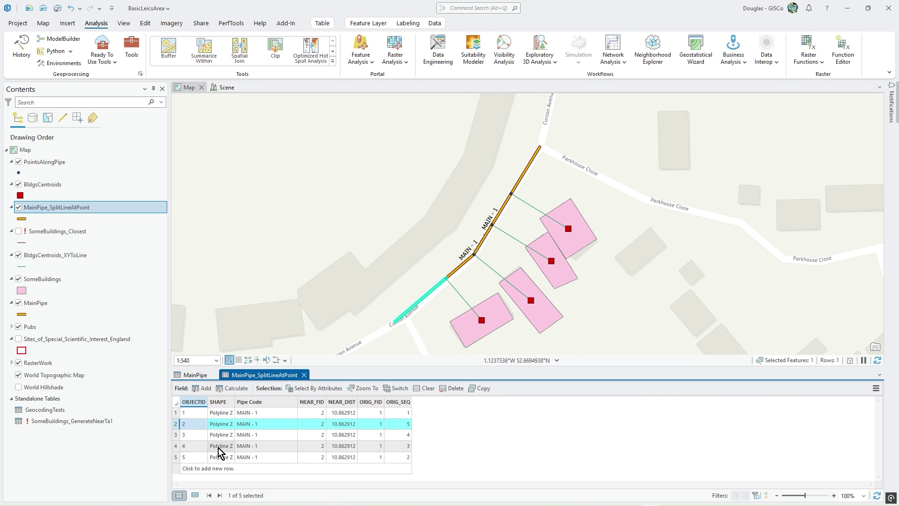
pyautogui.click(177, 434)
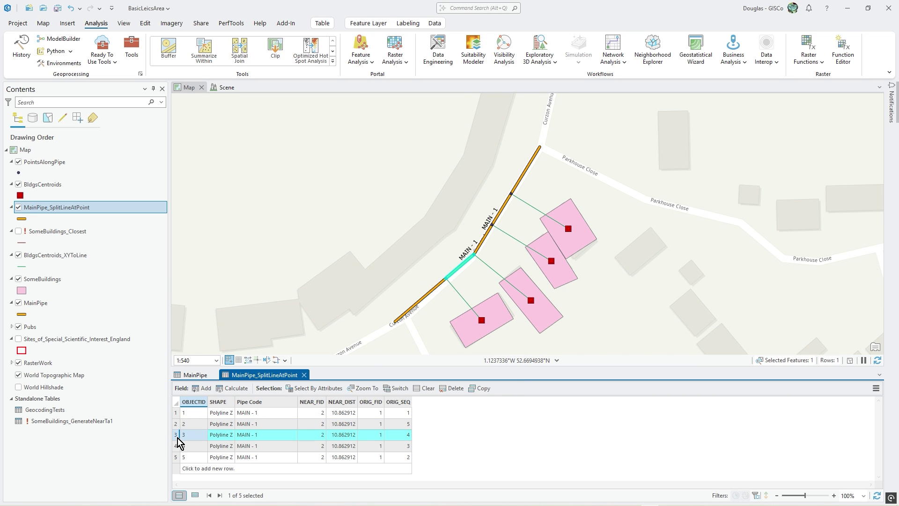
pyautogui.click(175, 447)
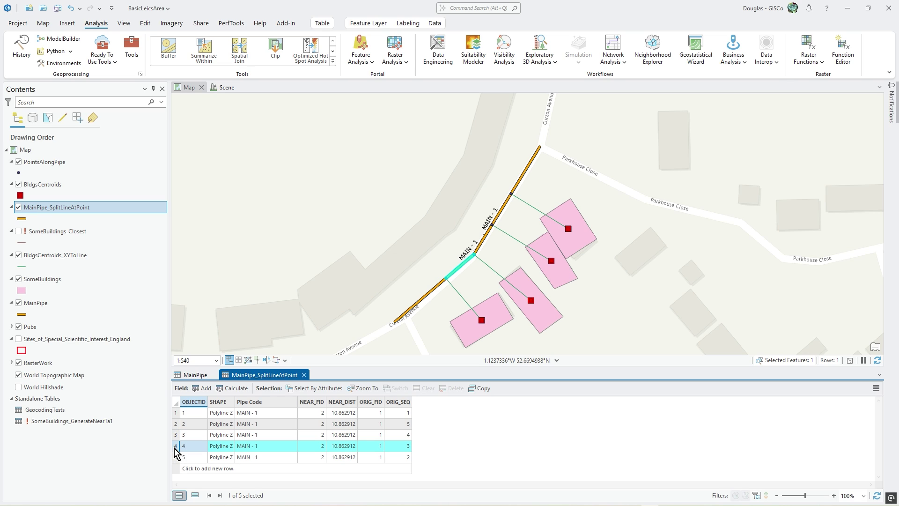
pyautogui.click(175, 458)
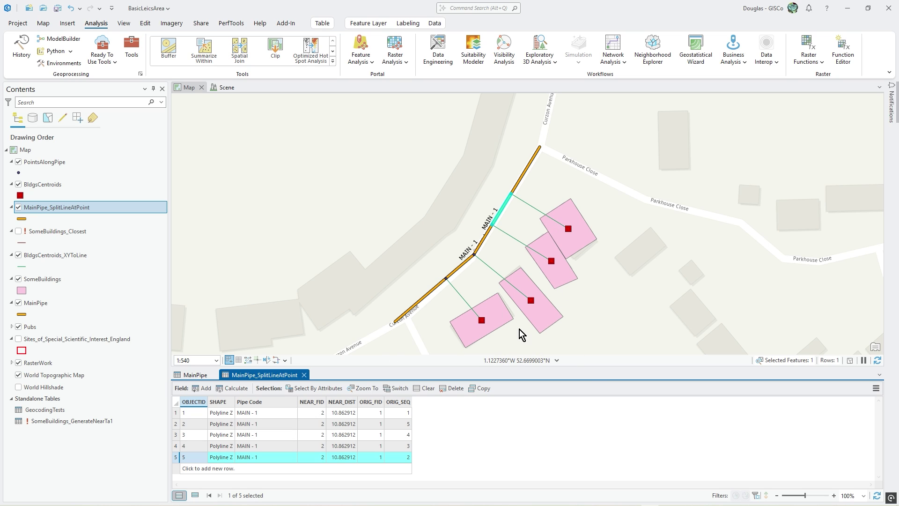
pyautogui.click(434, 287)
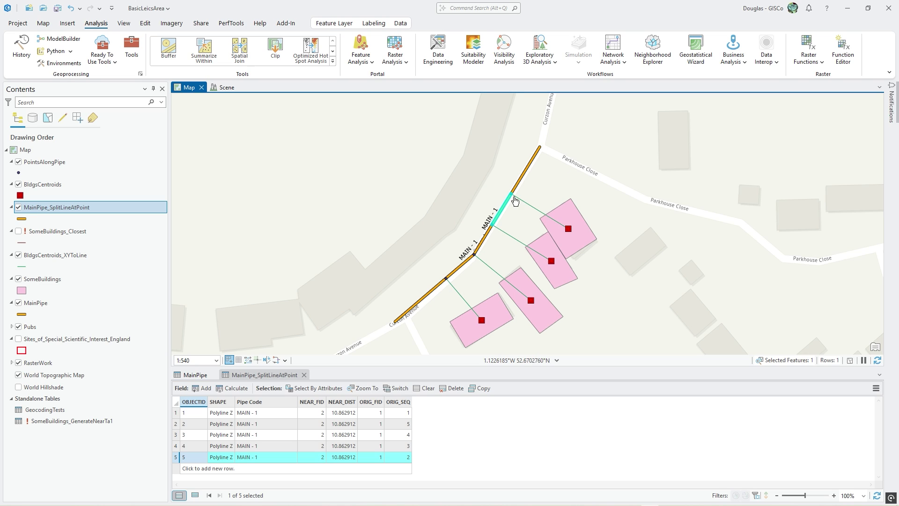